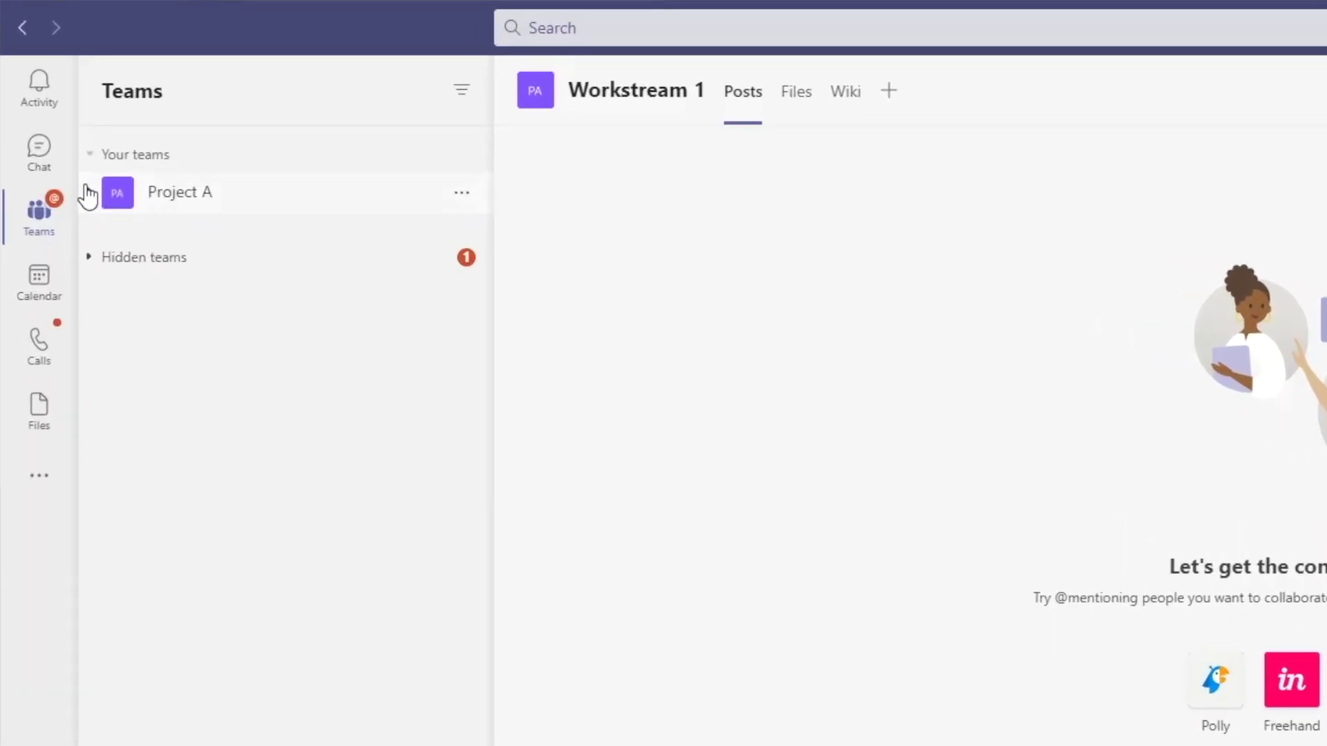
# Expand Project A and go through General to the Workstream 1 channel
pyautogui.click(88, 195)
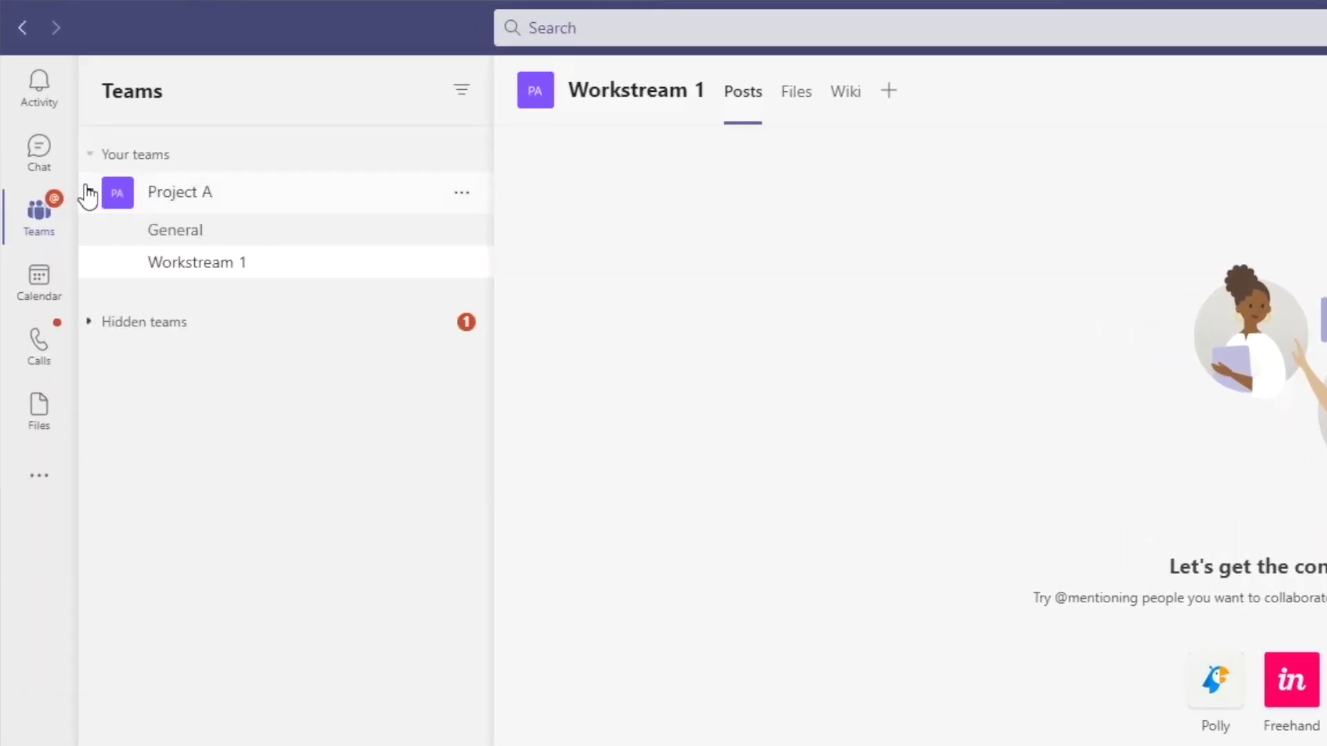
pyautogui.click(188, 237)
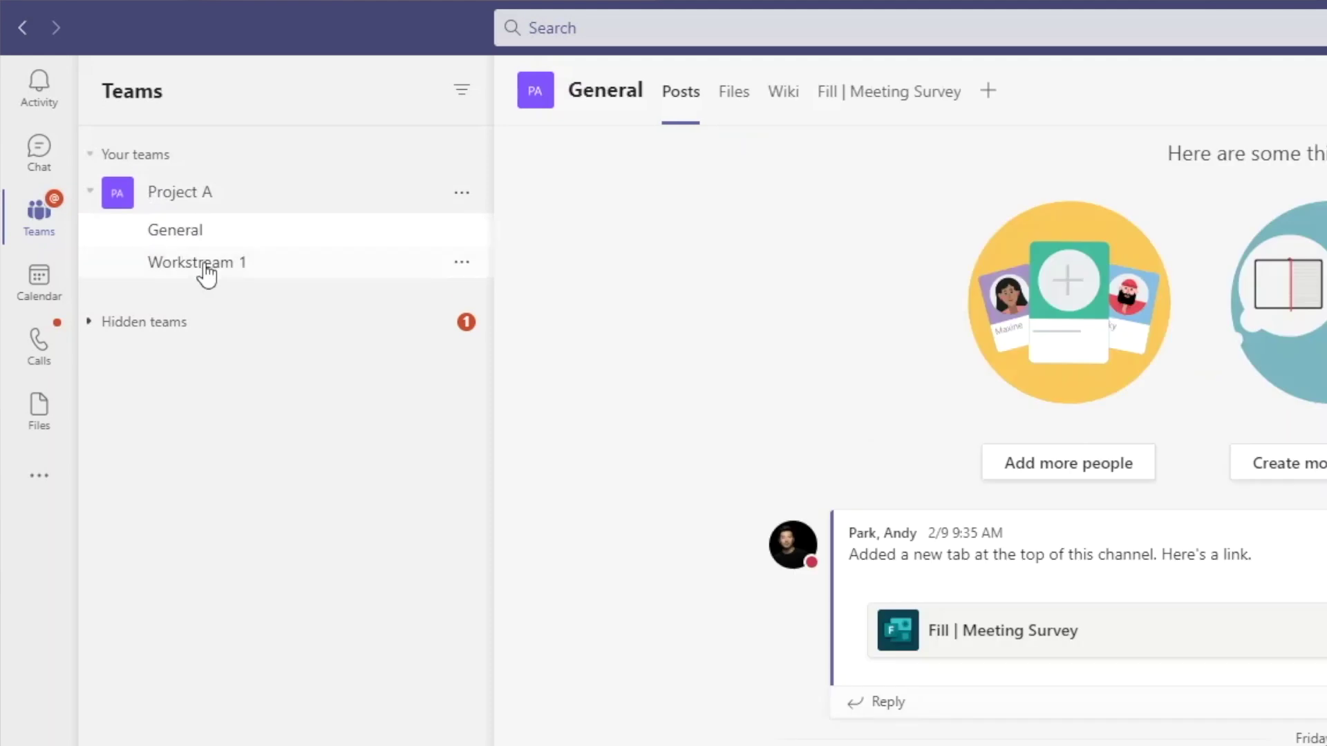
pyautogui.click(204, 274)
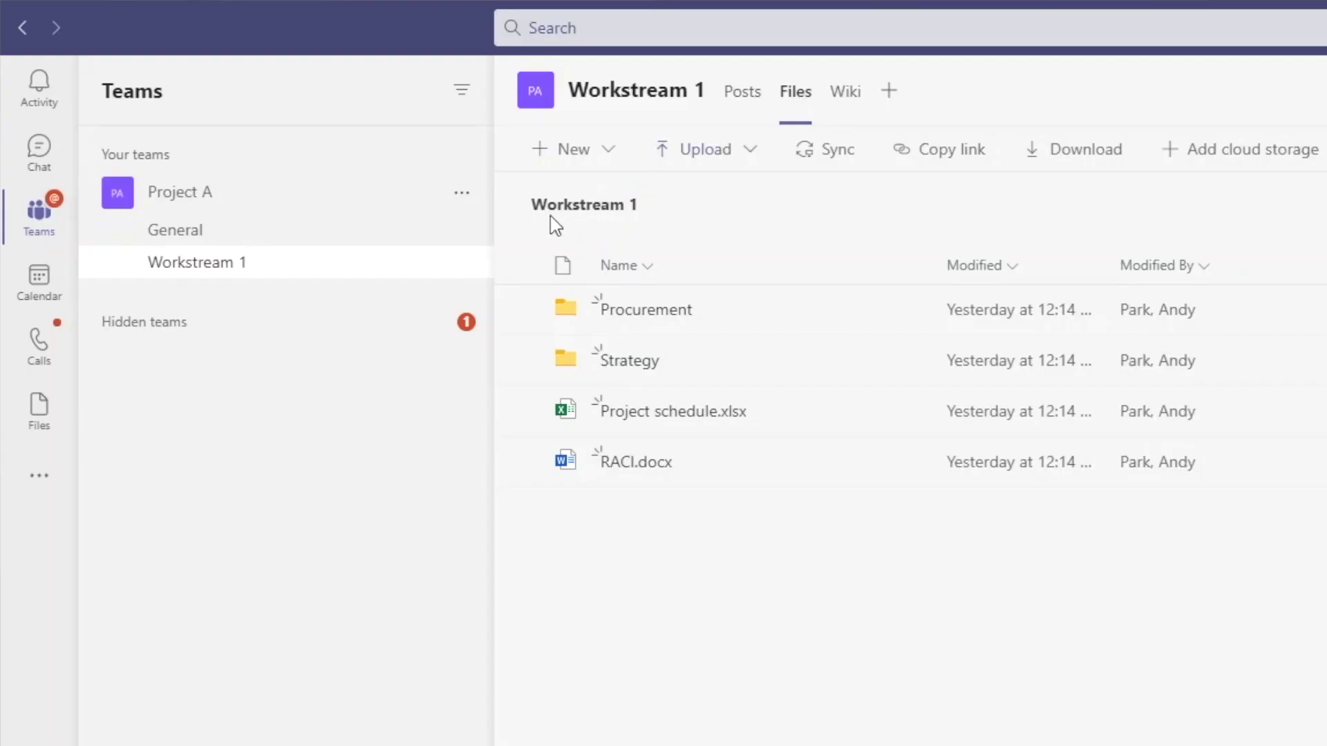
# Pin the Workstream 1 channel to the top of the channel list
pyautogui.click(461, 264)
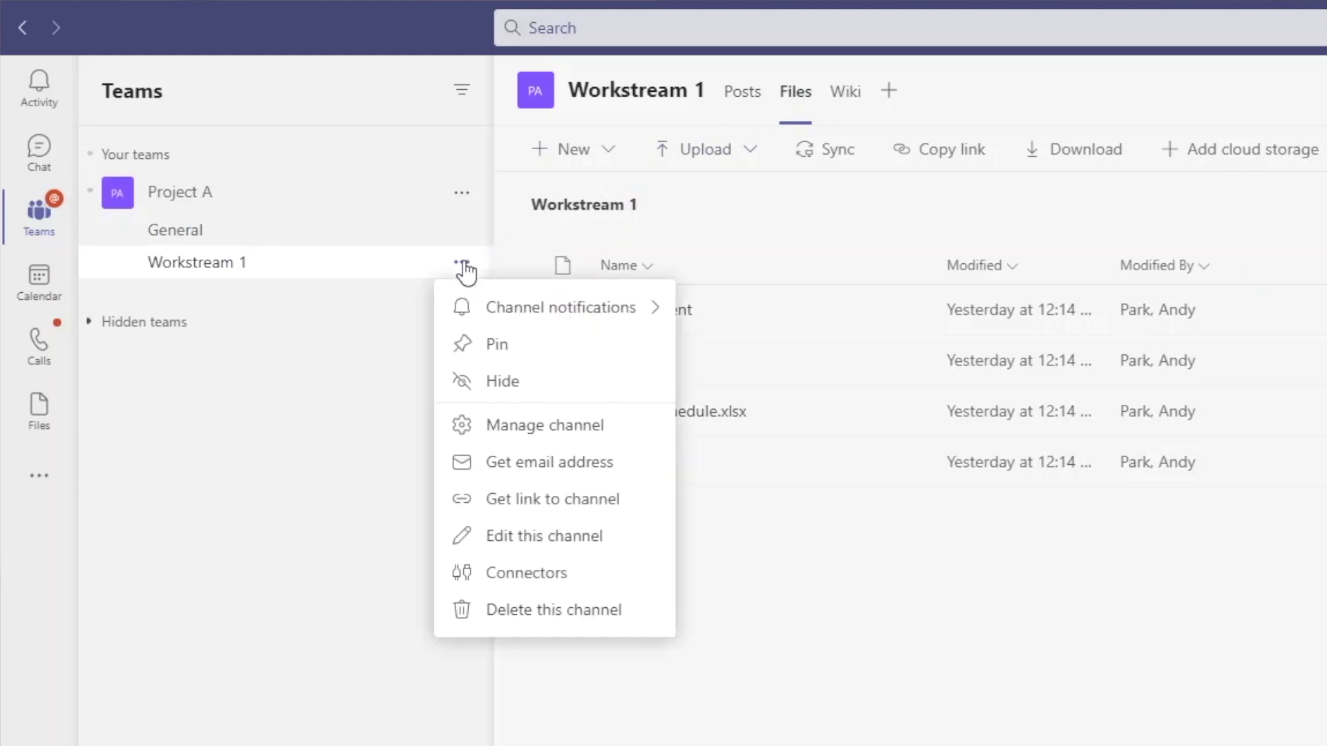
pyautogui.click(504, 345)
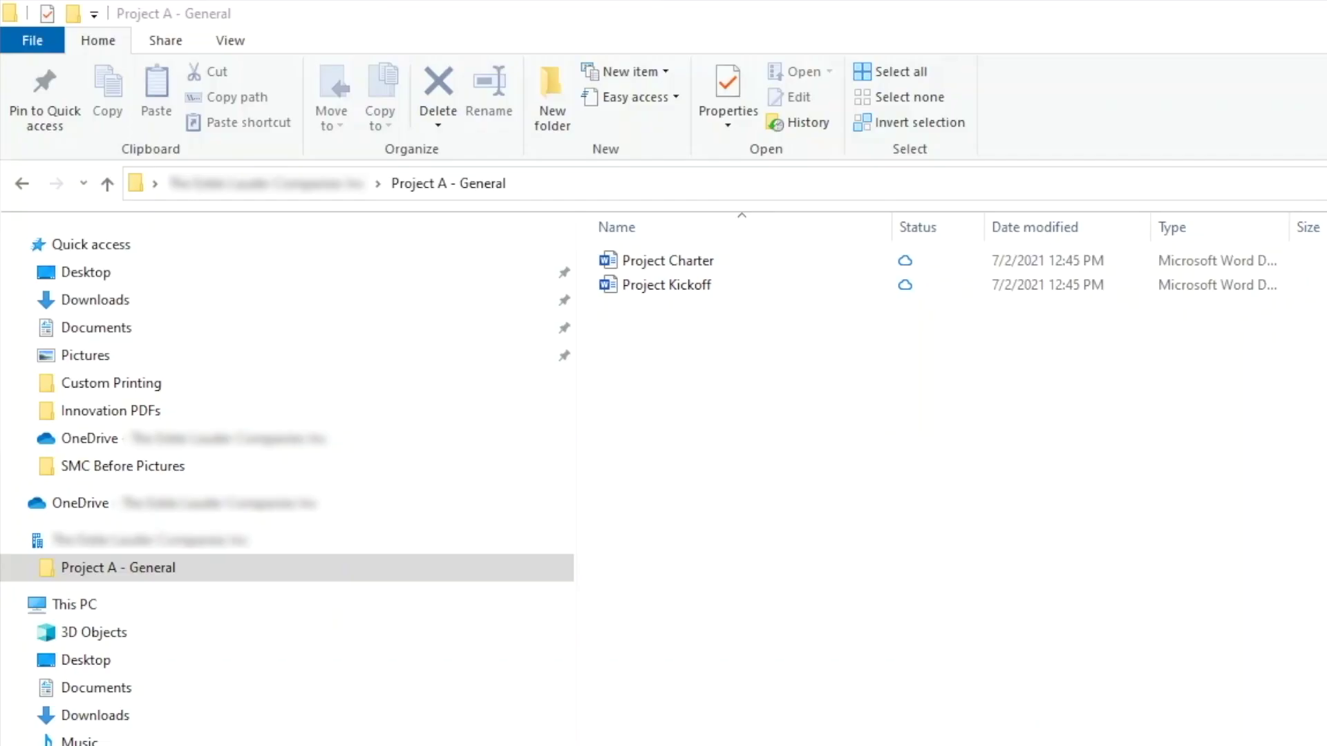
# Move Project A Budget from Documents into the Project A - General folder
pyautogui.click(178, 331)
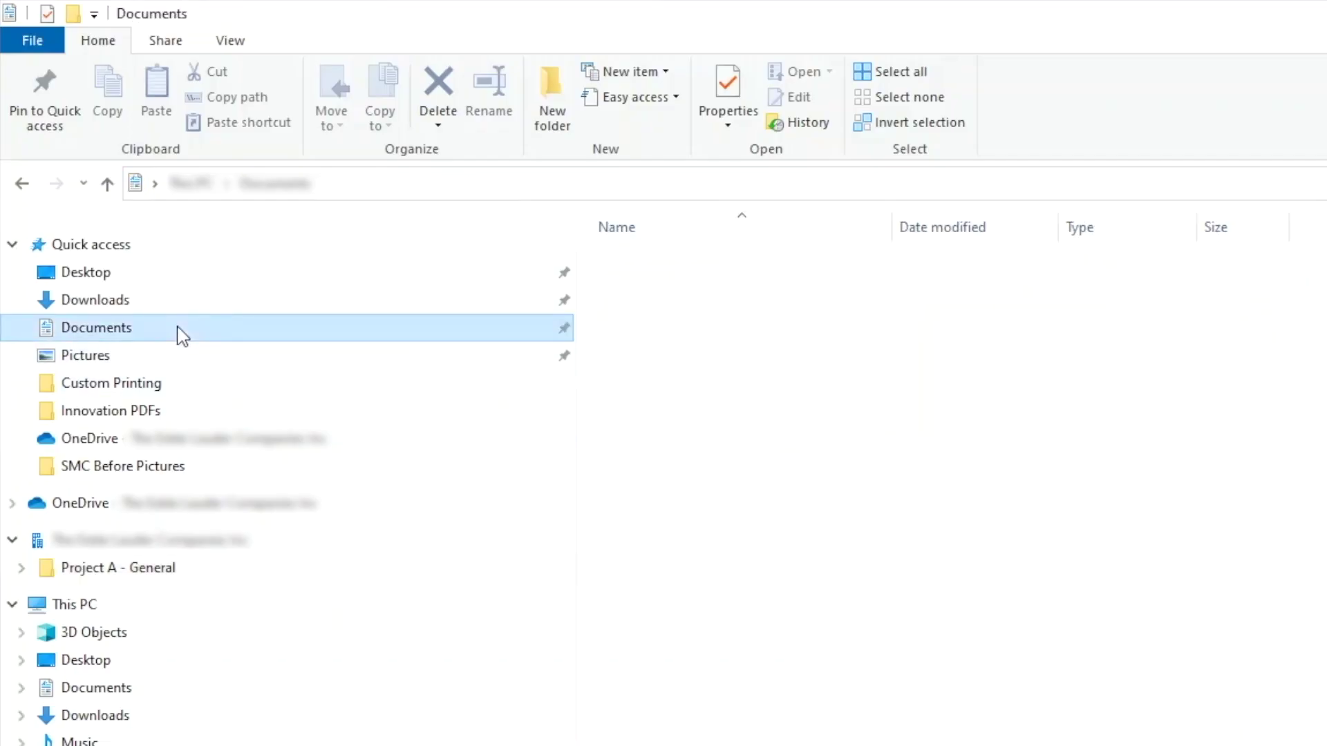
pyautogui.moveTo(674, 357); pyautogui.dragTo(151, 573)
pyautogui.click(151, 573)
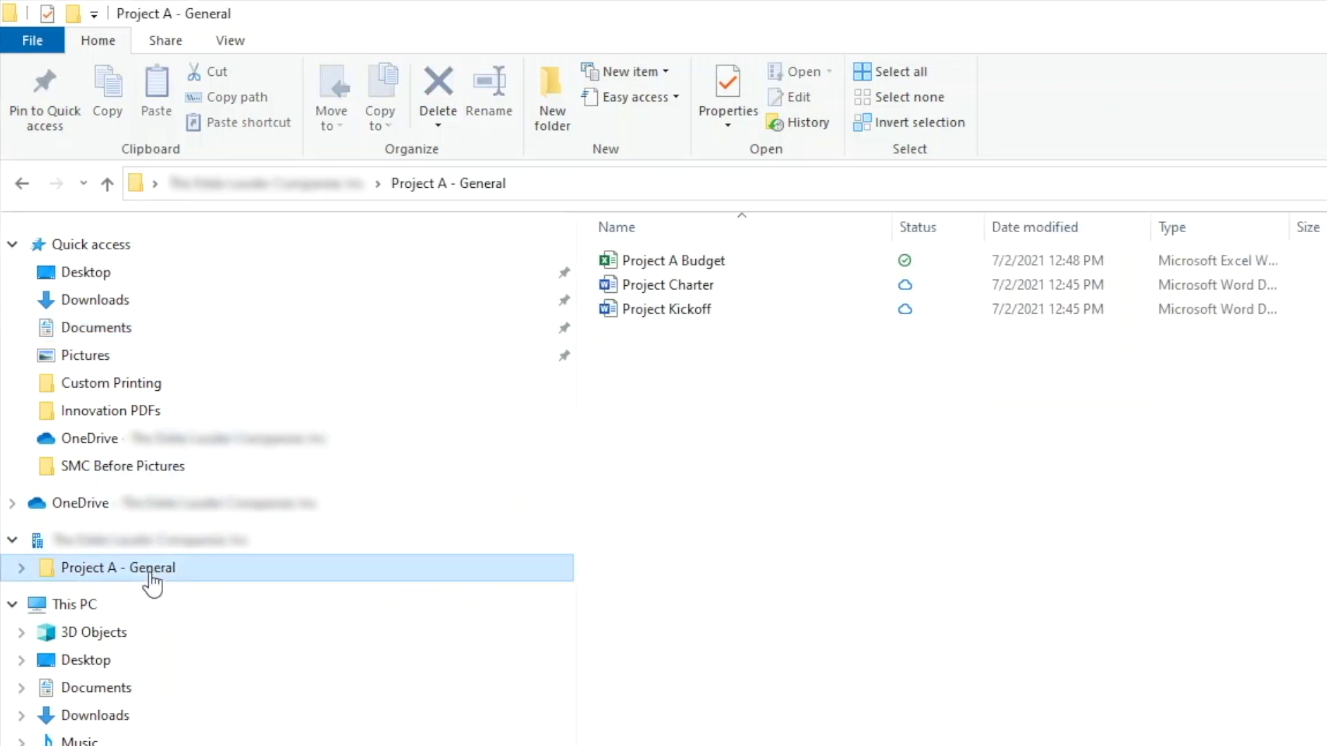
# Rename Project Kickoff to Project Kickoff v2, then return to Teams
pyautogui.click(683, 322)
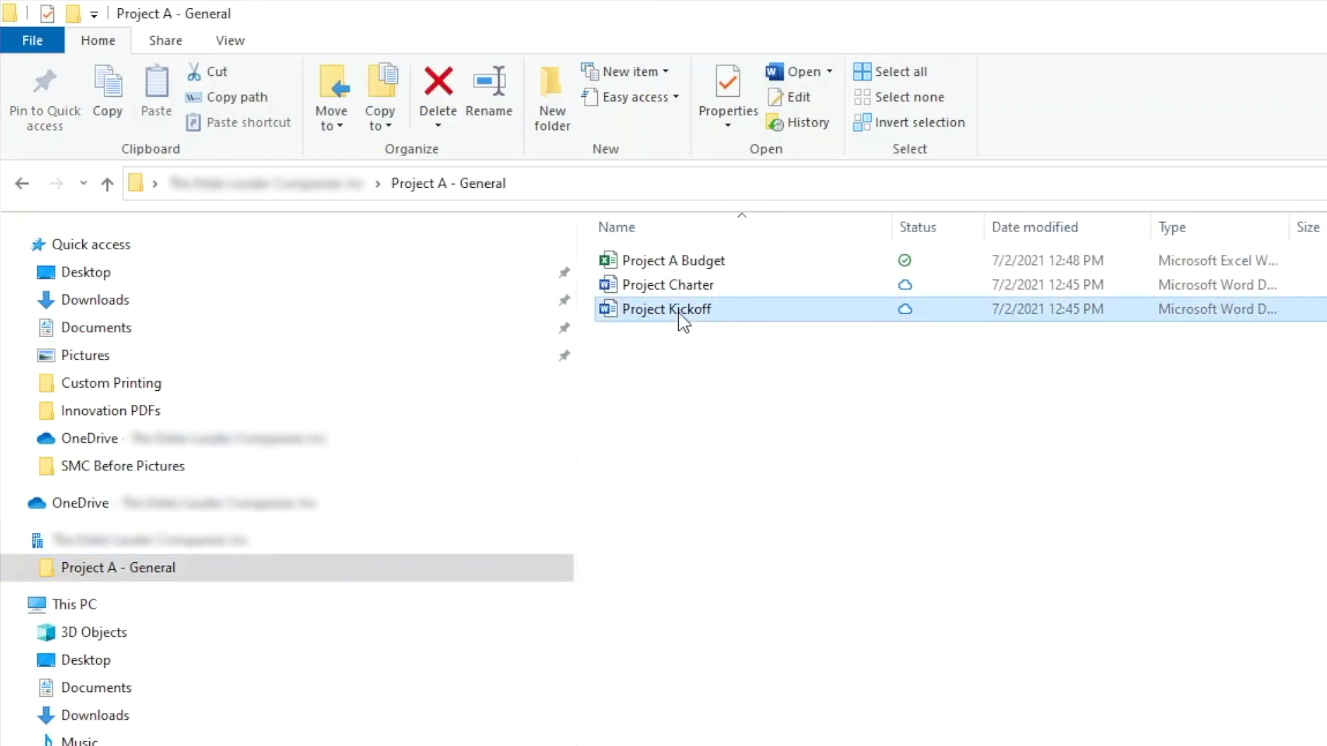
pyautogui.click(679, 311)
pyautogui.press('End')
pyautogui.write('v2')
pyautogui.press('Return')
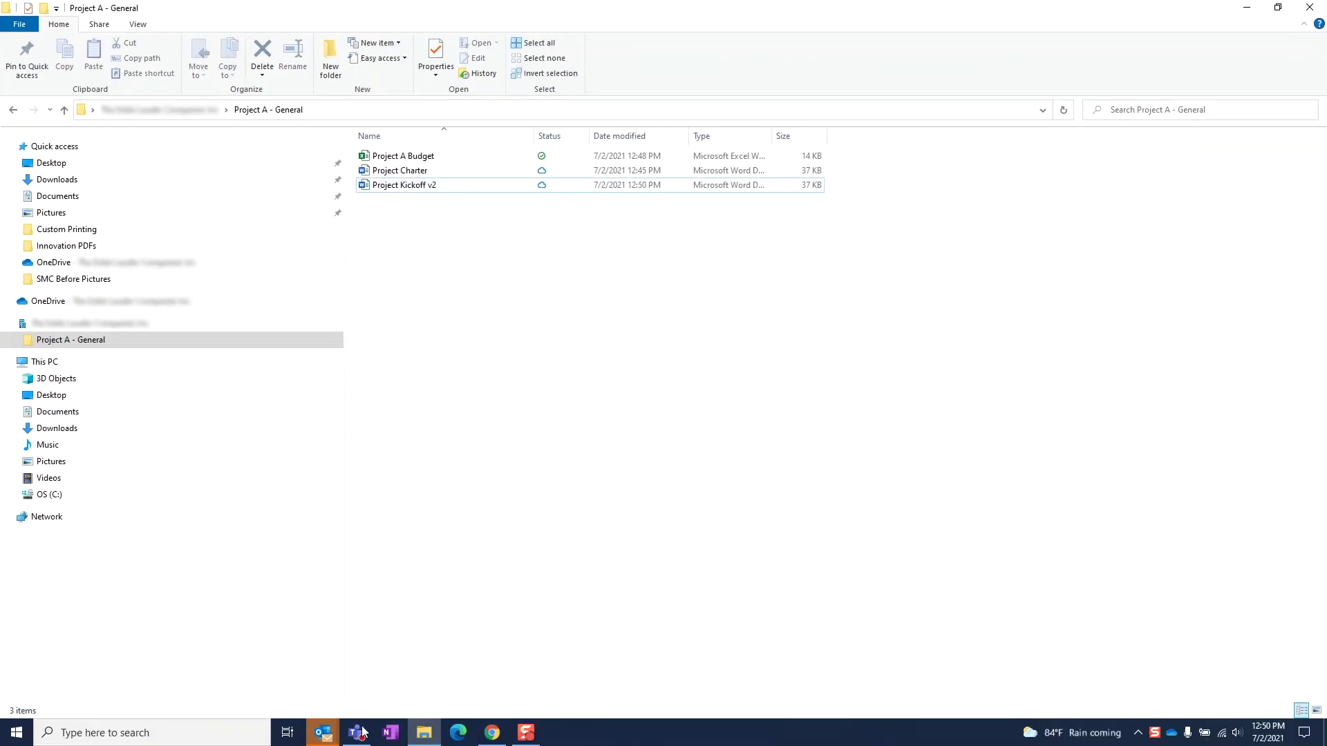
pyautogui.click(359, 734)
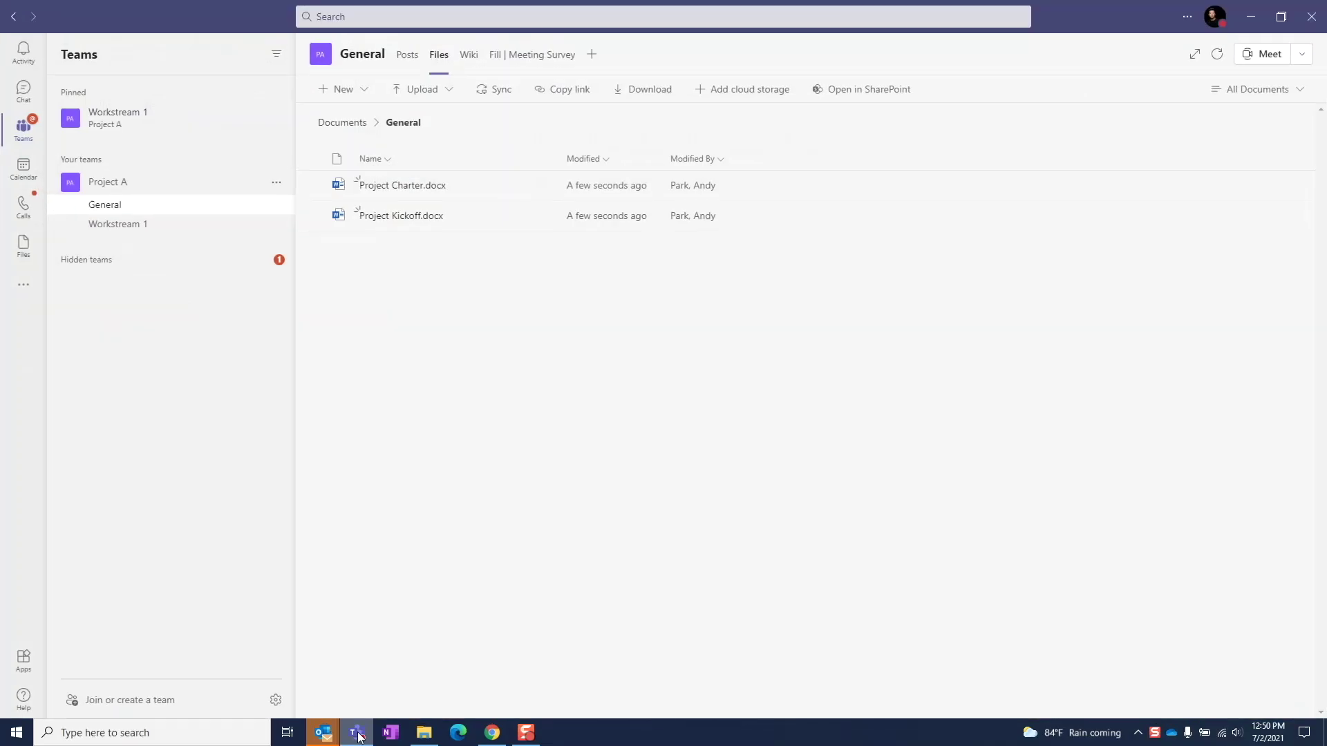
# Refresh General's file list, rename Project Charter.docx to Project Charter v3, and minimise Teams
pyautogui.click(1217, 56)
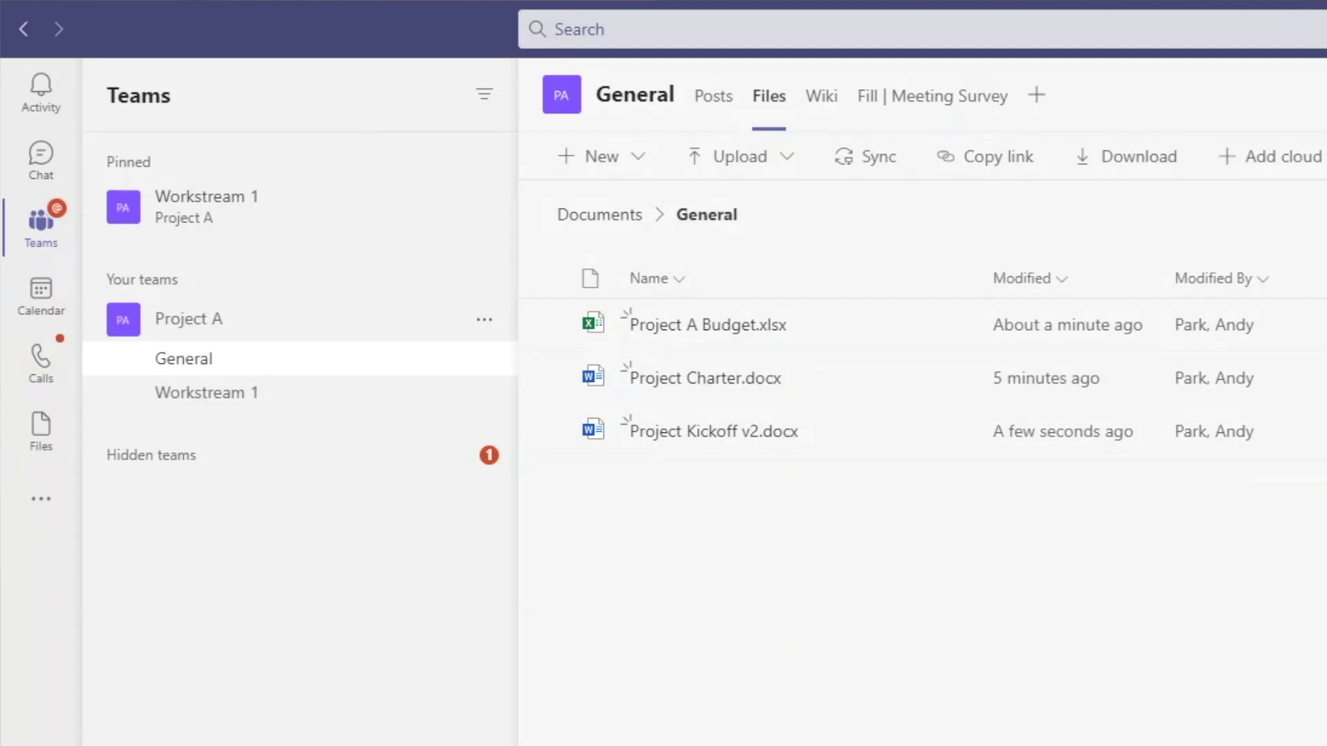
pyautogui.click(946, 382)
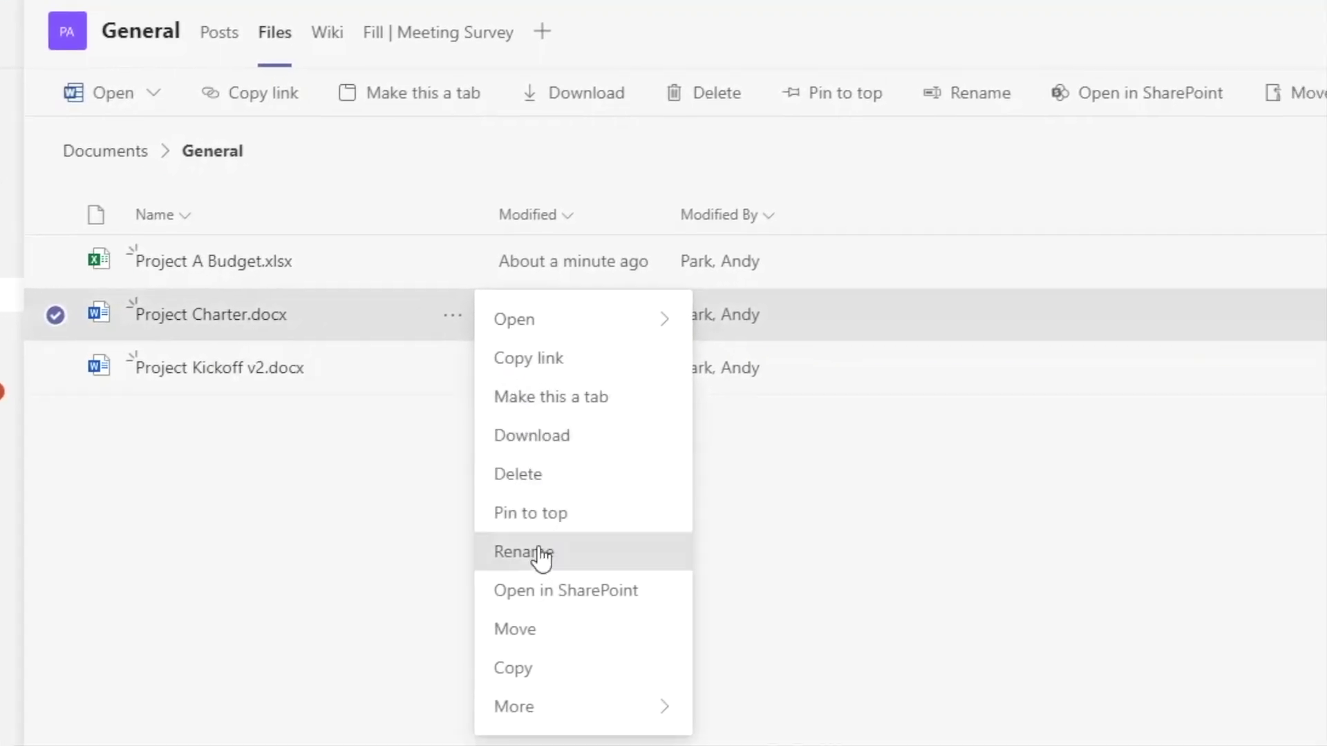
pyautogui.click(541, 558)
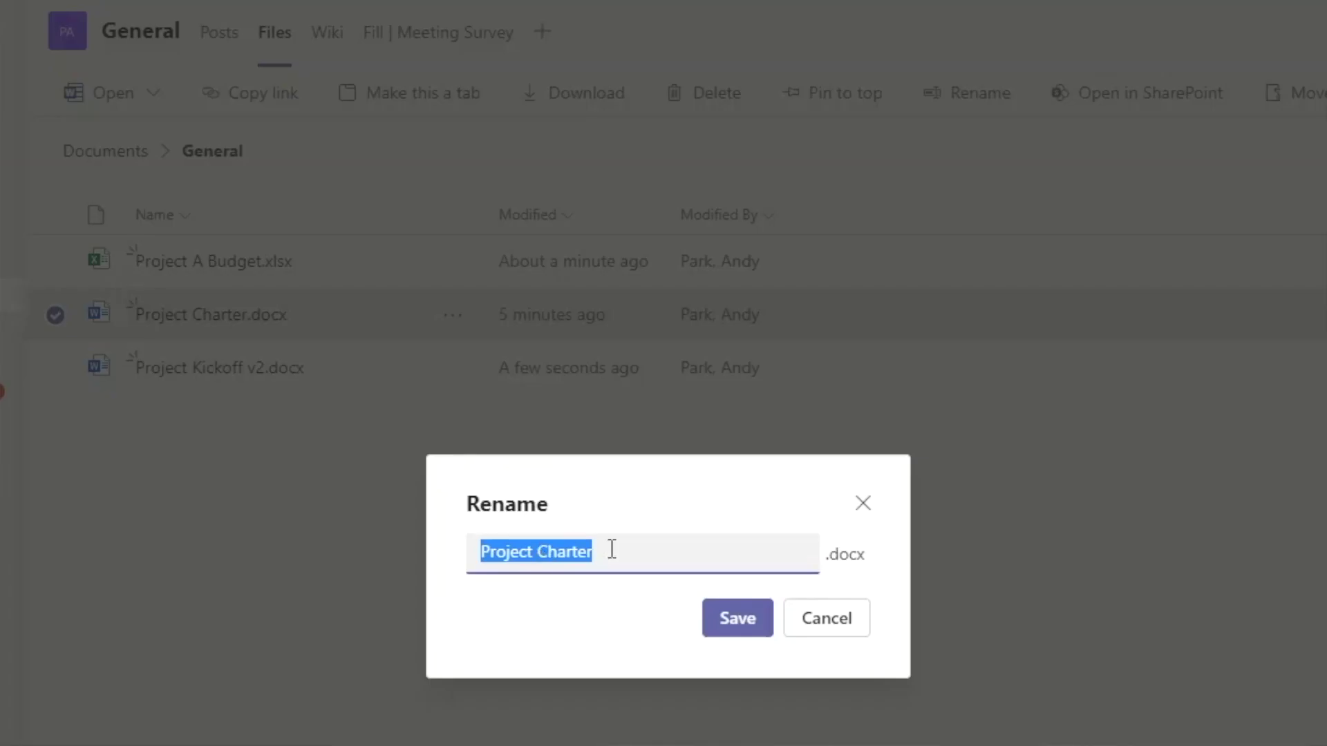
pyautogui.click(671, 561)
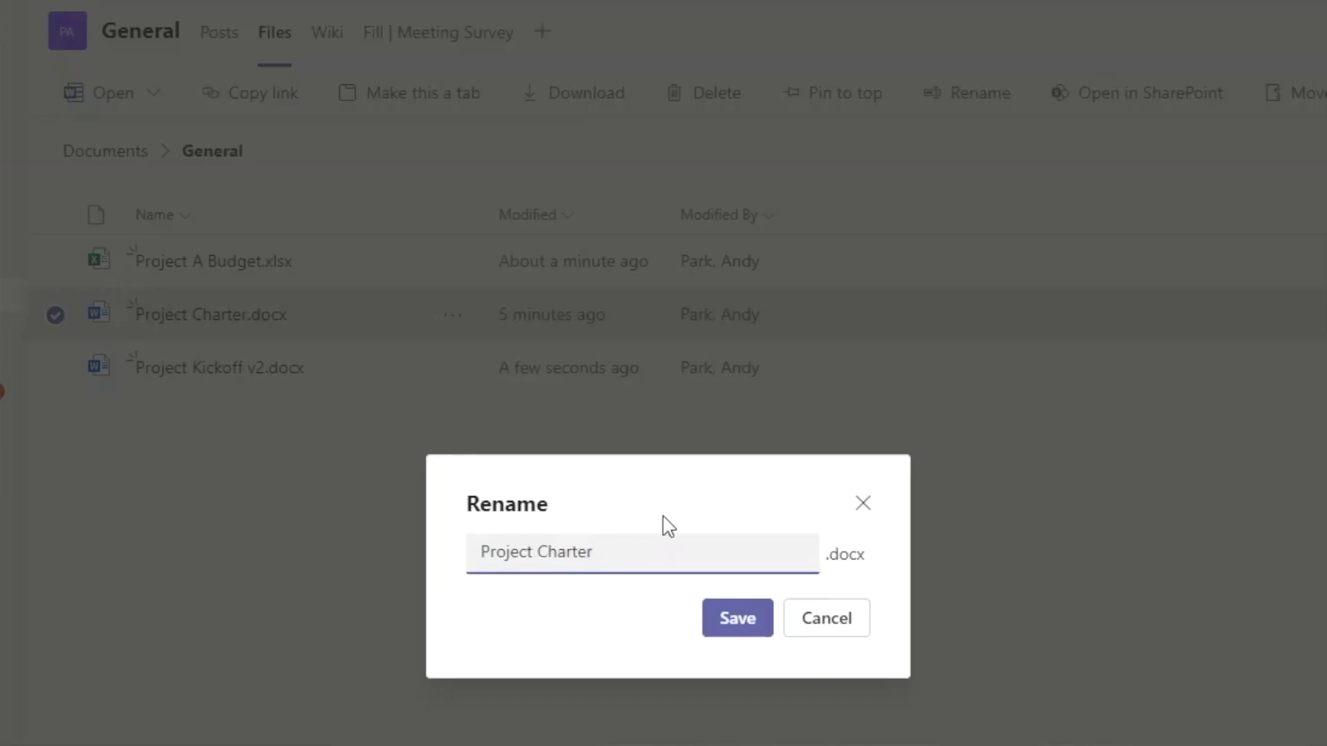
pyautogui.click(730, 629)
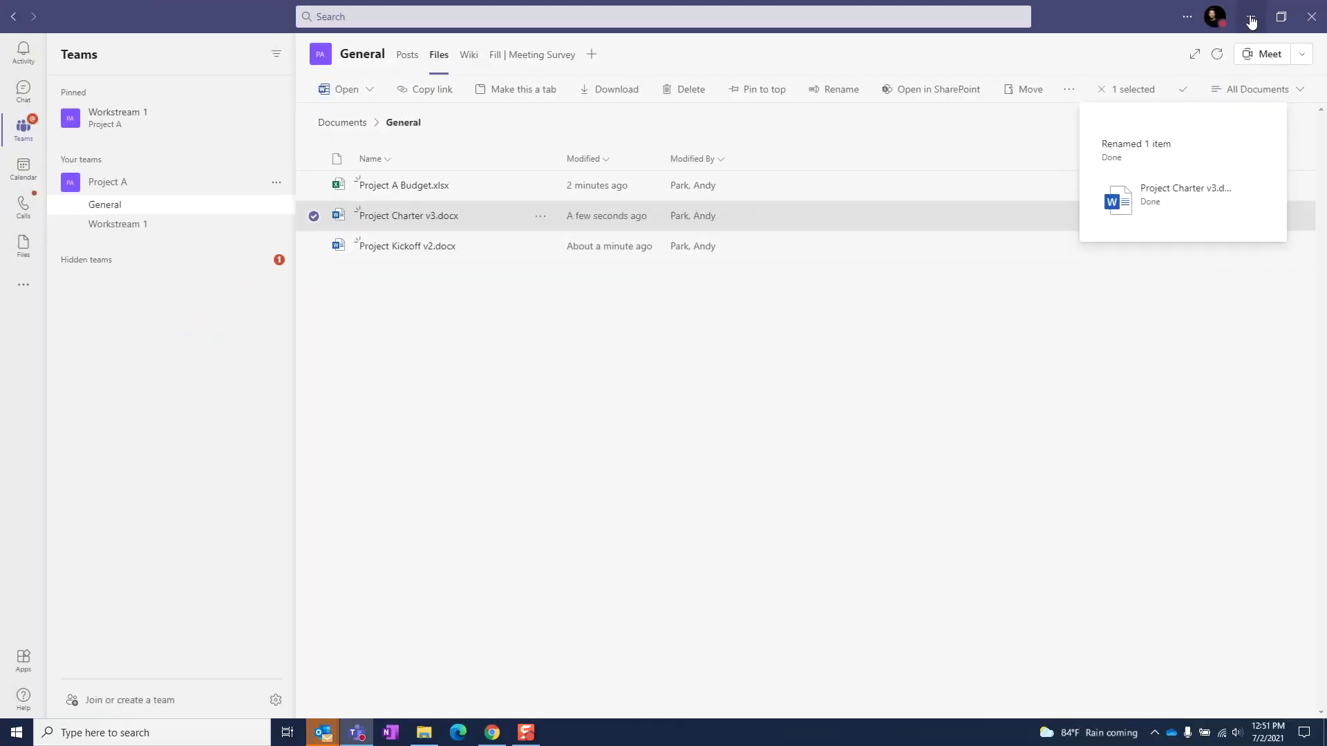
pyautogui.click(1247, 15)
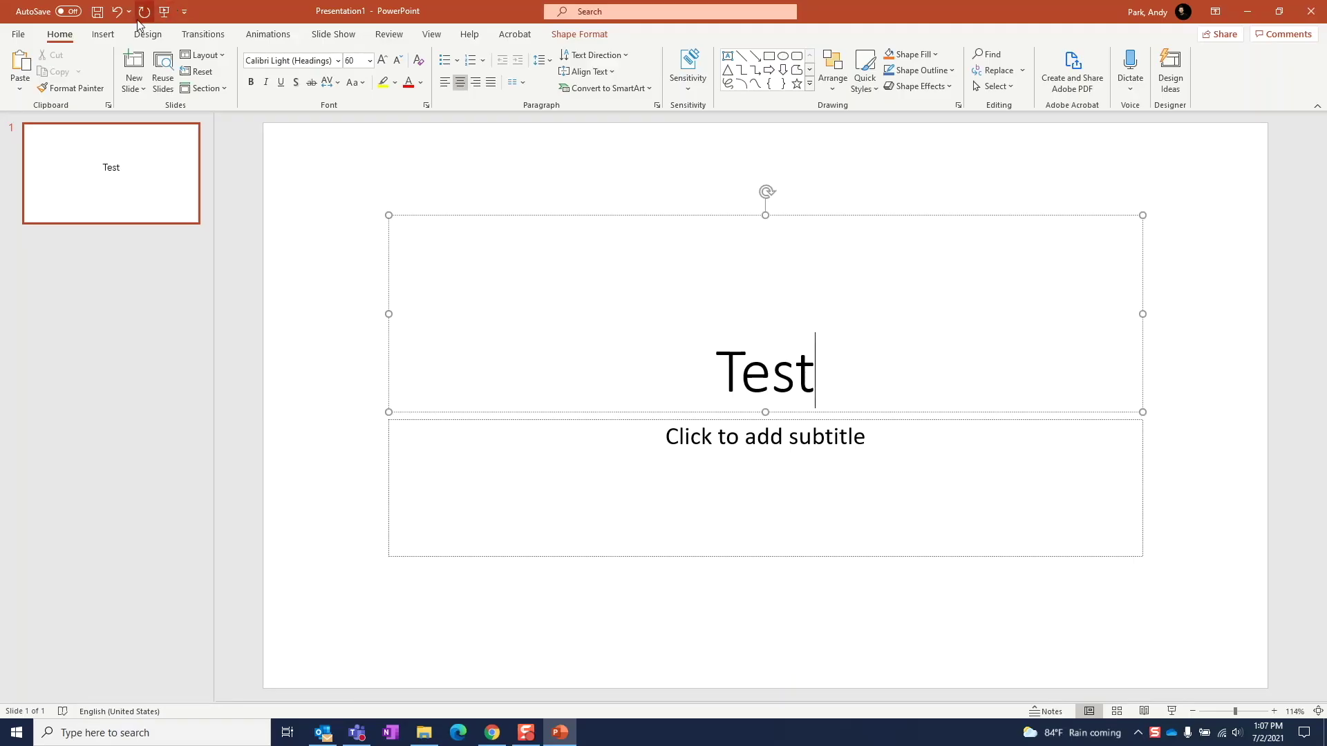
# Save the presentation as Test in the Project A - General folder
pyautogui.click(20, 34)
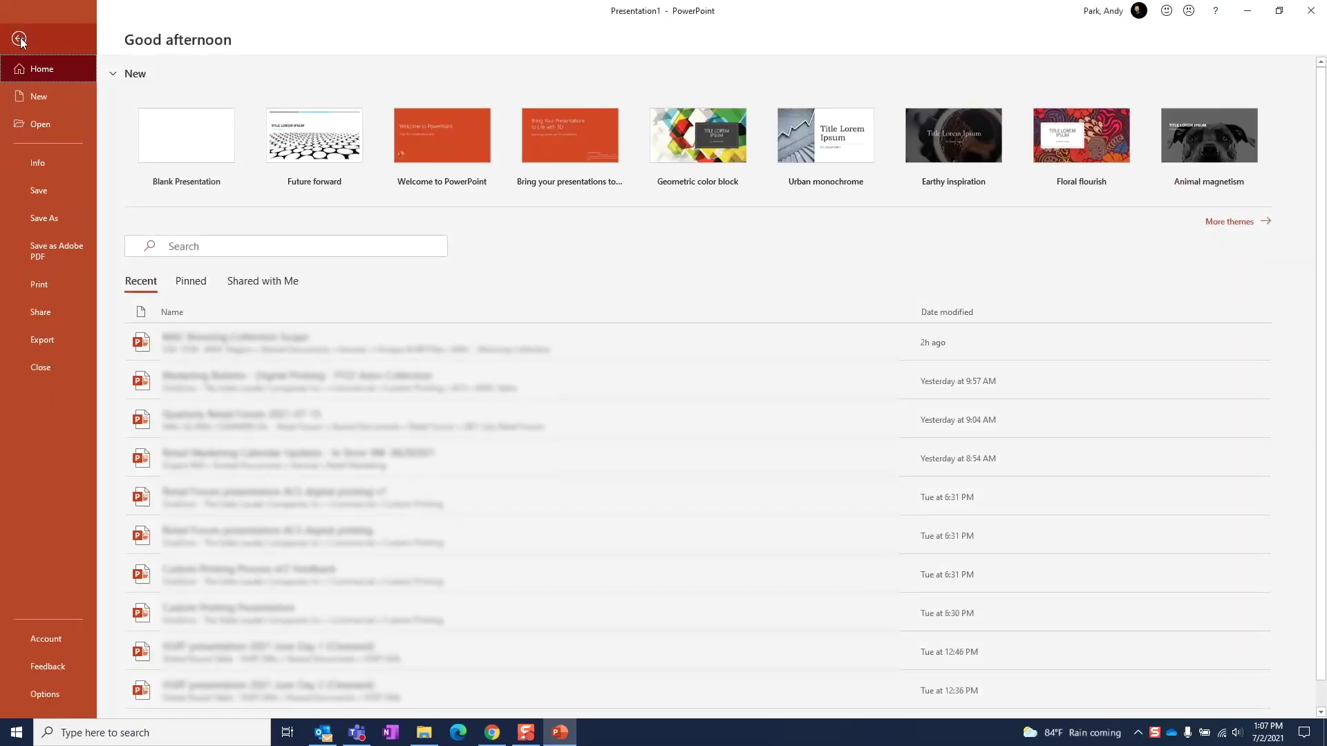
pyautogui.click(30, 223)
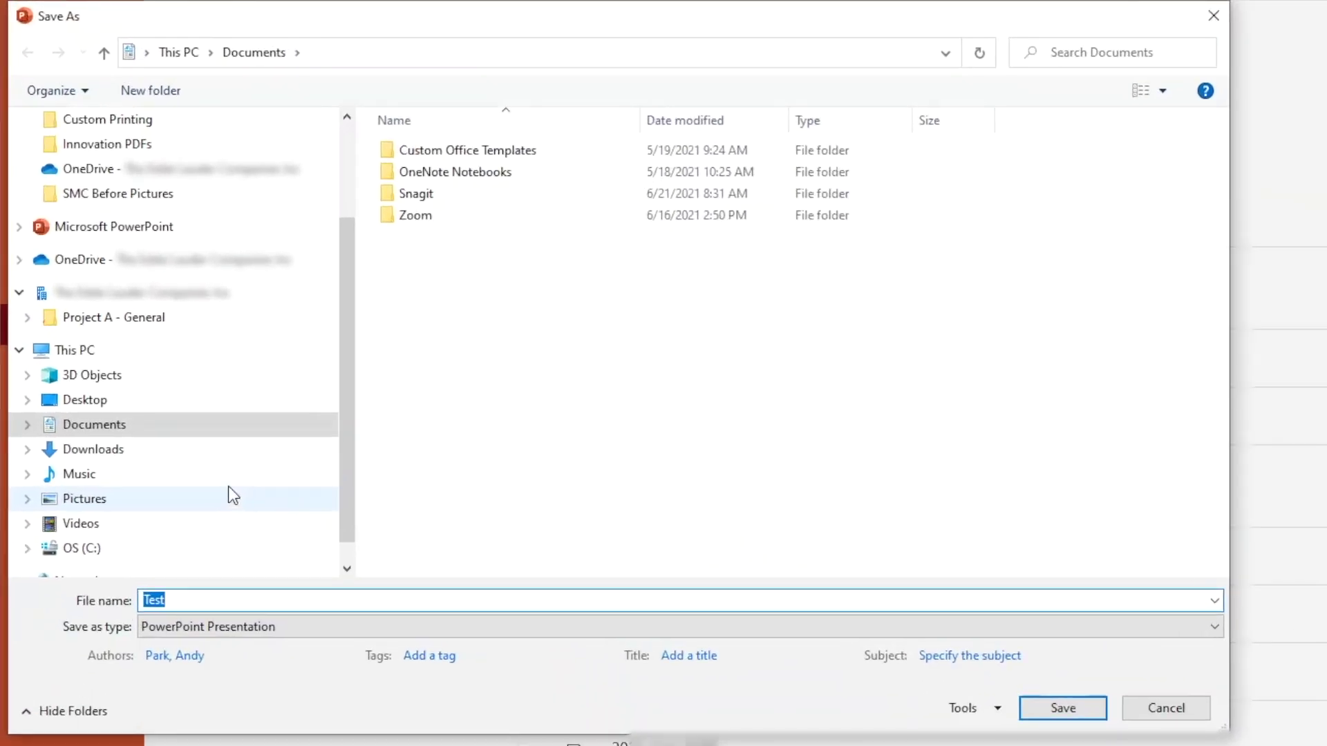
pyautogui.click(113, 322)
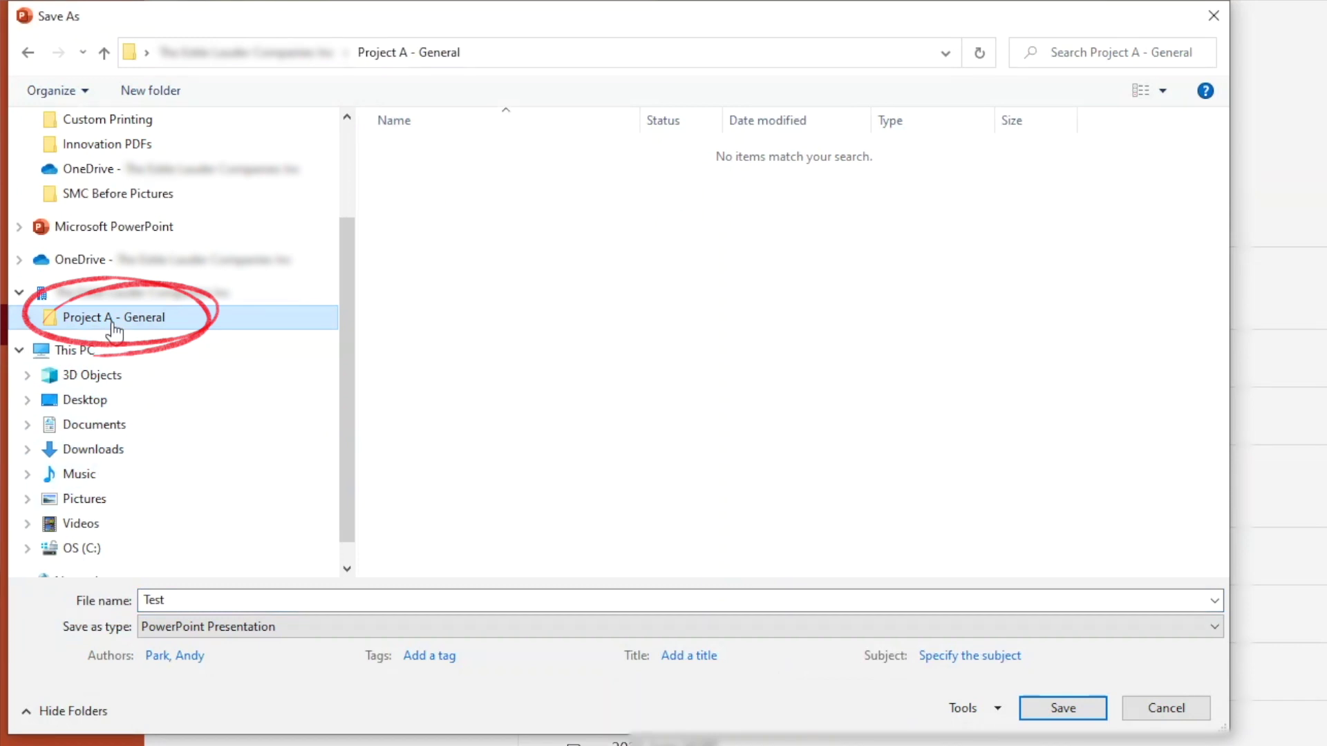
pyautogui.click(1051, 710)
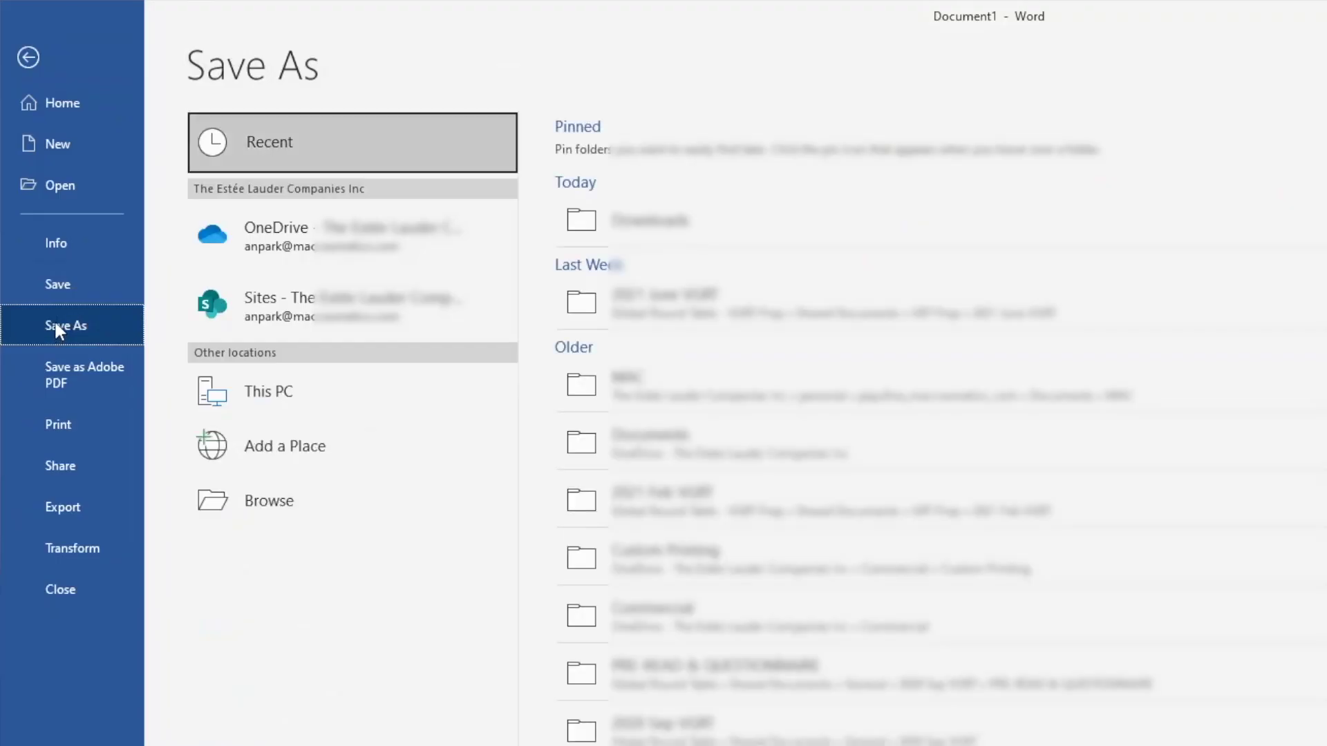
# List the Frequent and Following SharePoint sites as save locations in Word's Save As
pyautogui.click(275, 313)
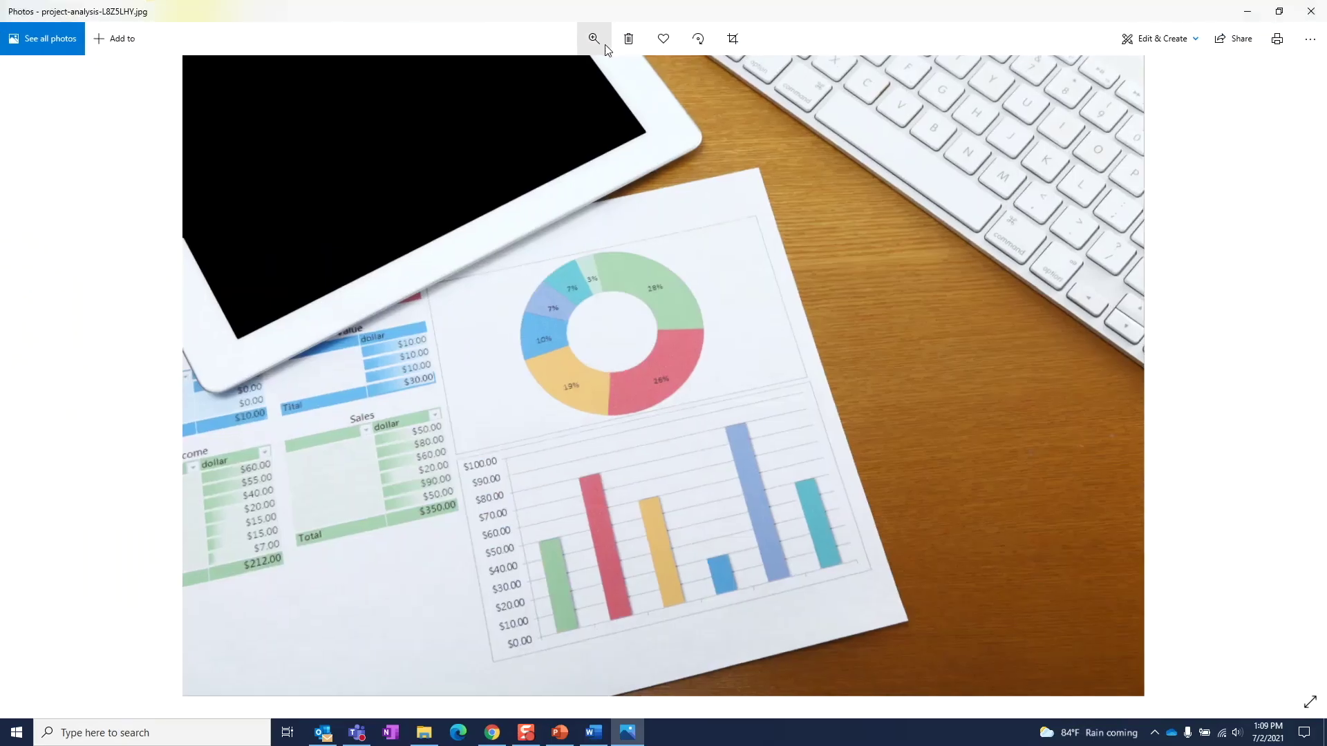
# Choose Save as from the Photos more-options menu for project-analysis-L8Z5LHY.jpg
pyautogui.click(1309, 41)
pyautogui.click(1260, 82)
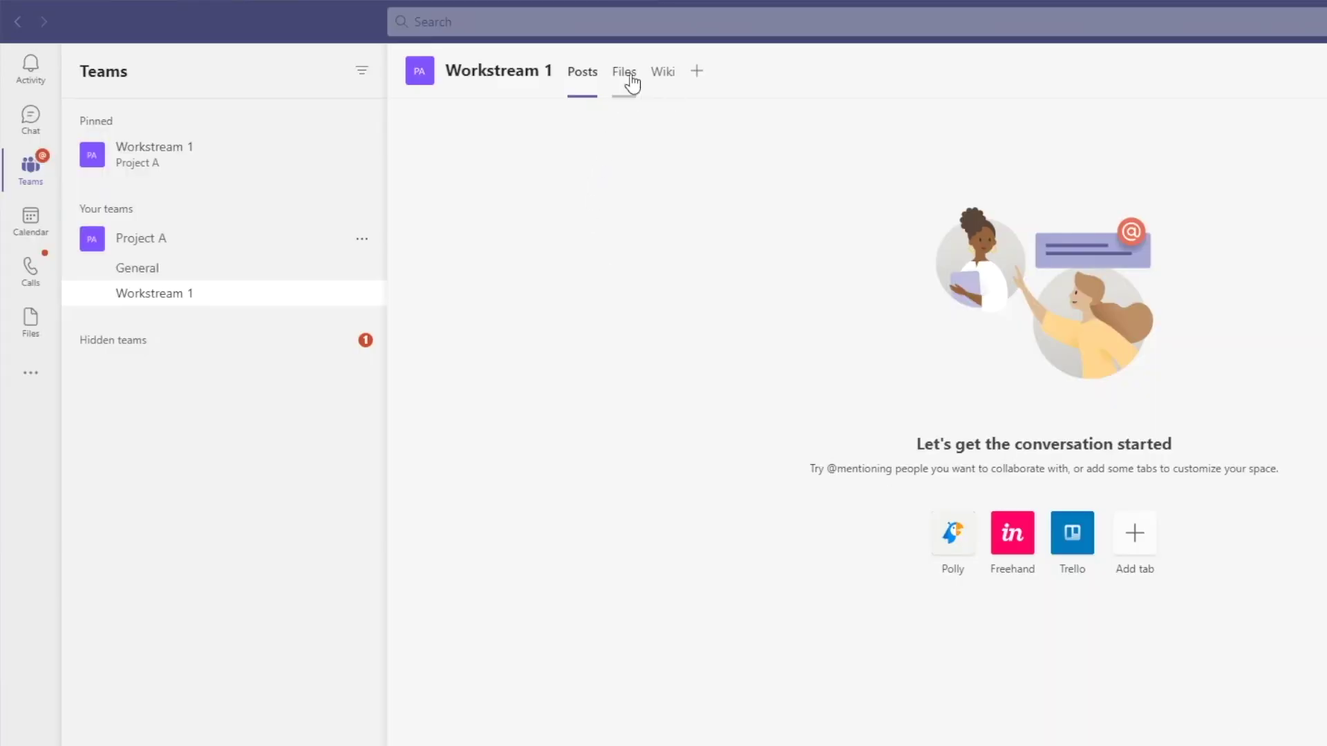
# Open Workstream 1's Files tab and sync its library to this PC
pyautogui.click(624, 72)
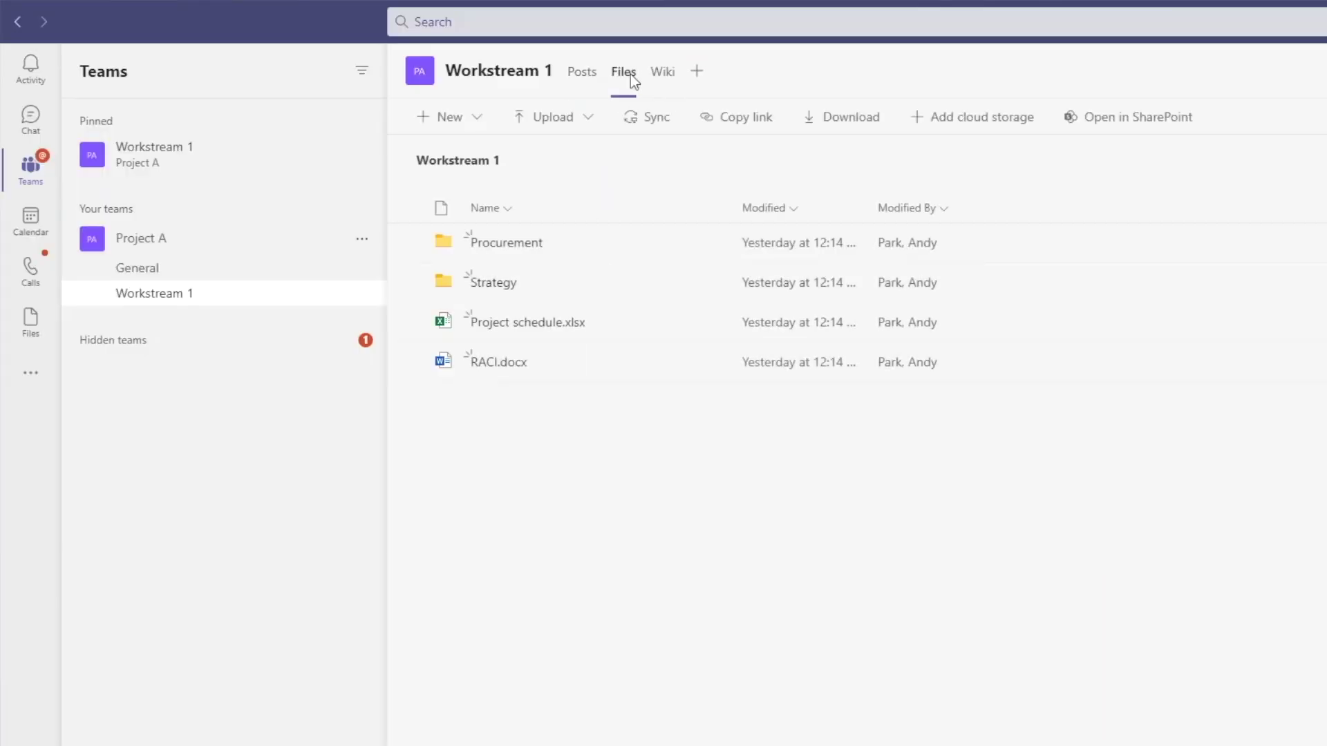
pyautogui.click(655, 120)
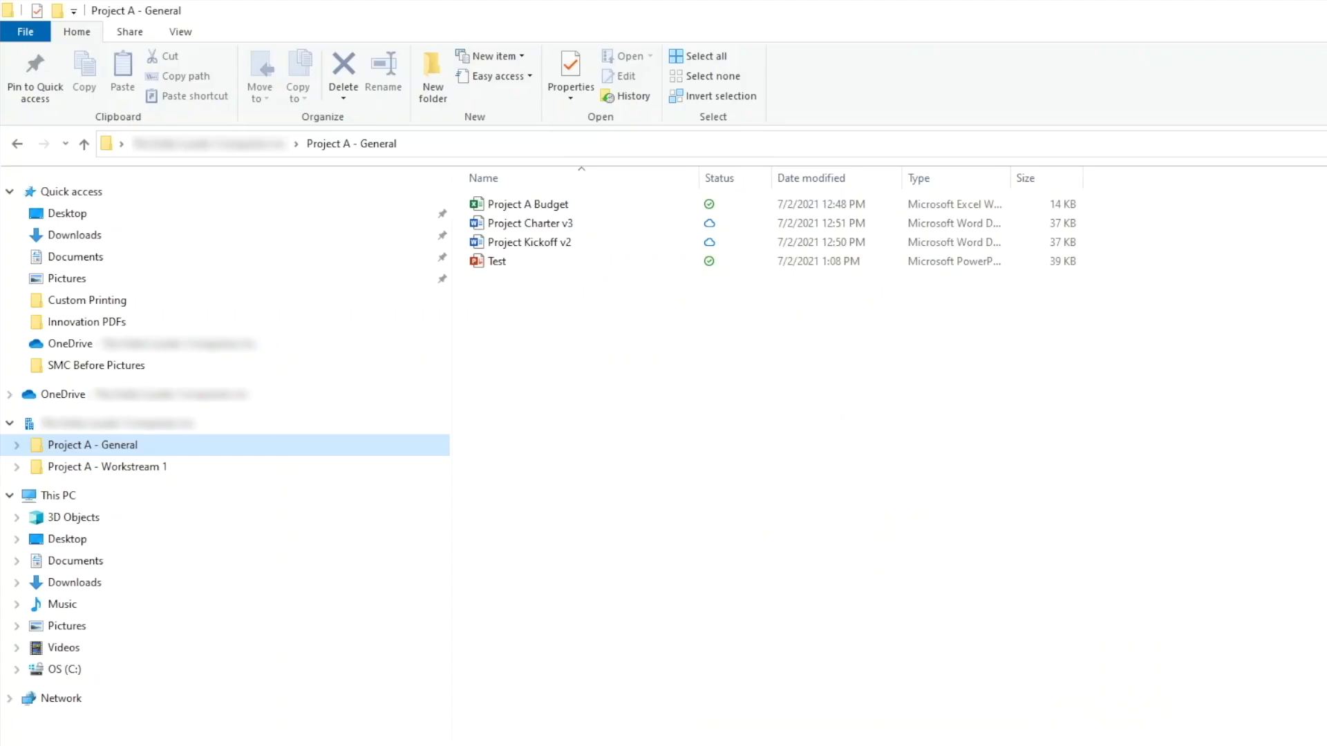
# Open the Project A - Workstream 1 folder from File Explorer's navigation pane
pyautogui.click(288, 471)
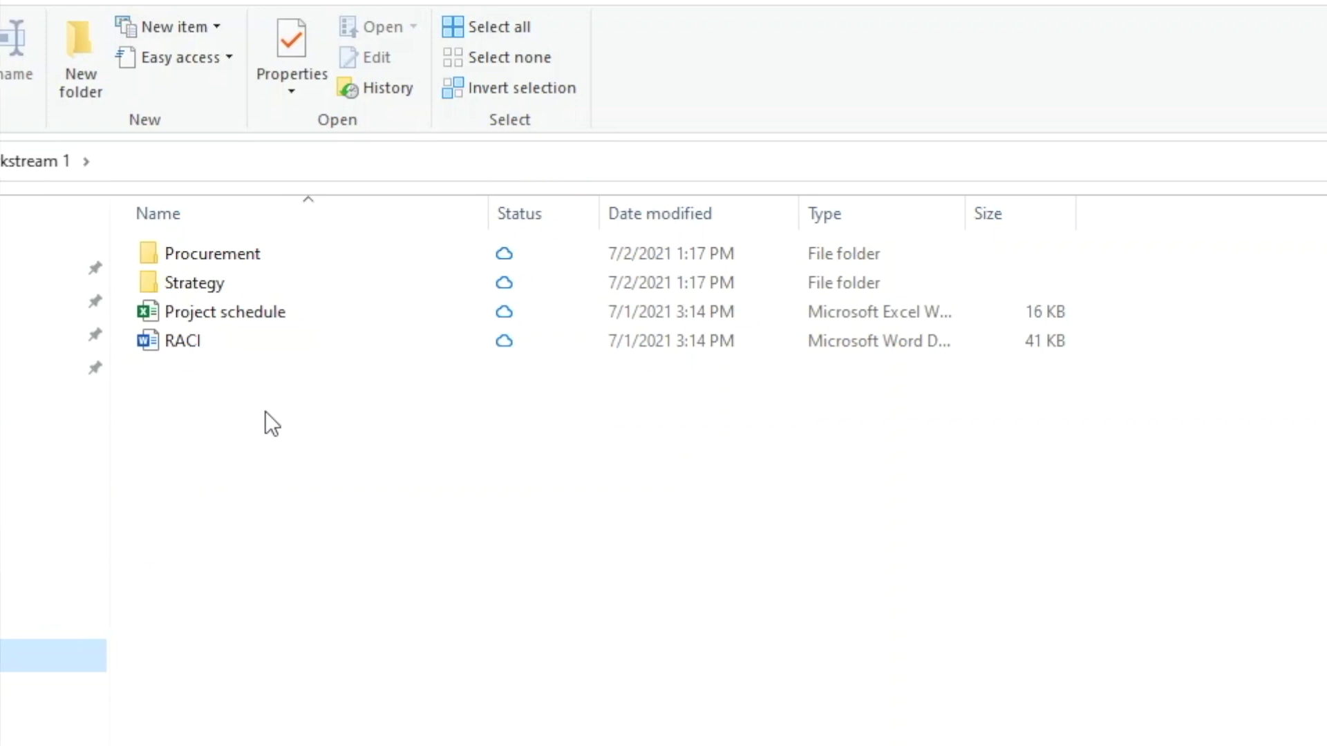
# Open RACI in Word and enter =rand() to fill it with sample paragraphs
pyautogui.doubleClick(351, 350)
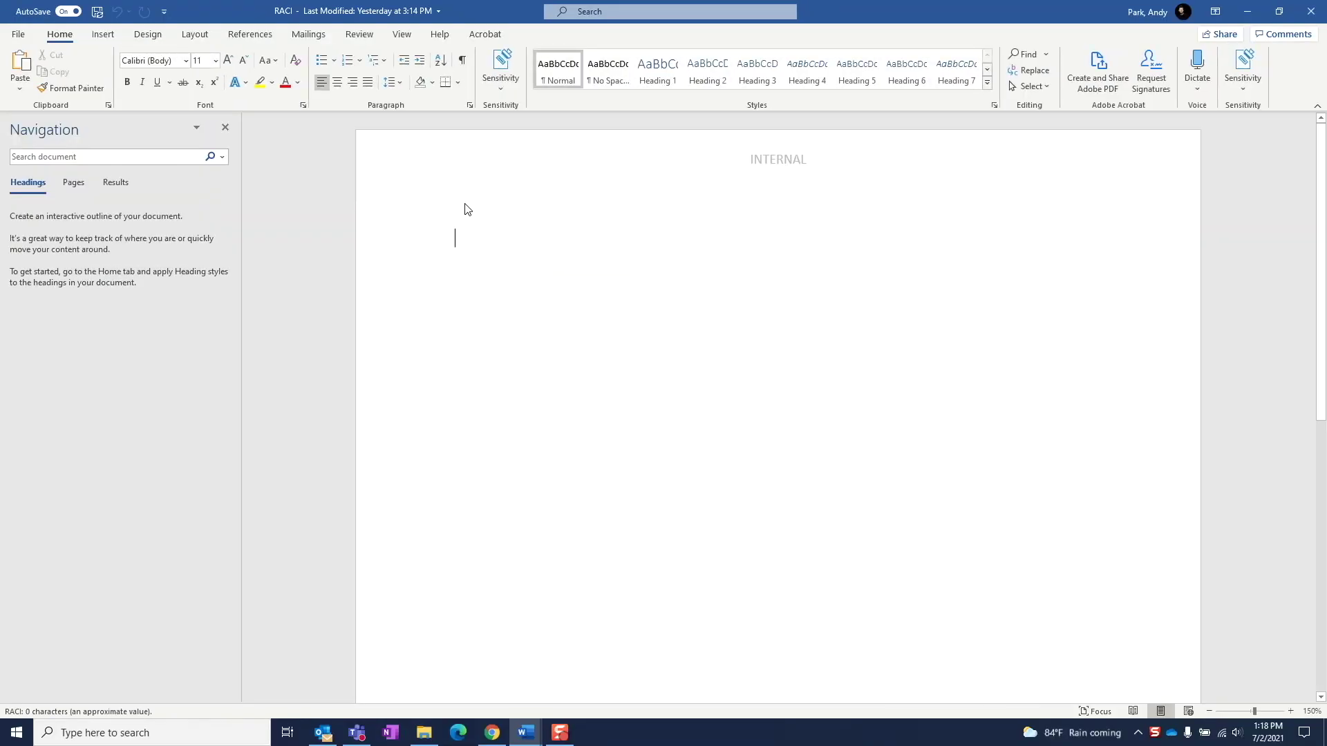
pyautogui.write('rand(')
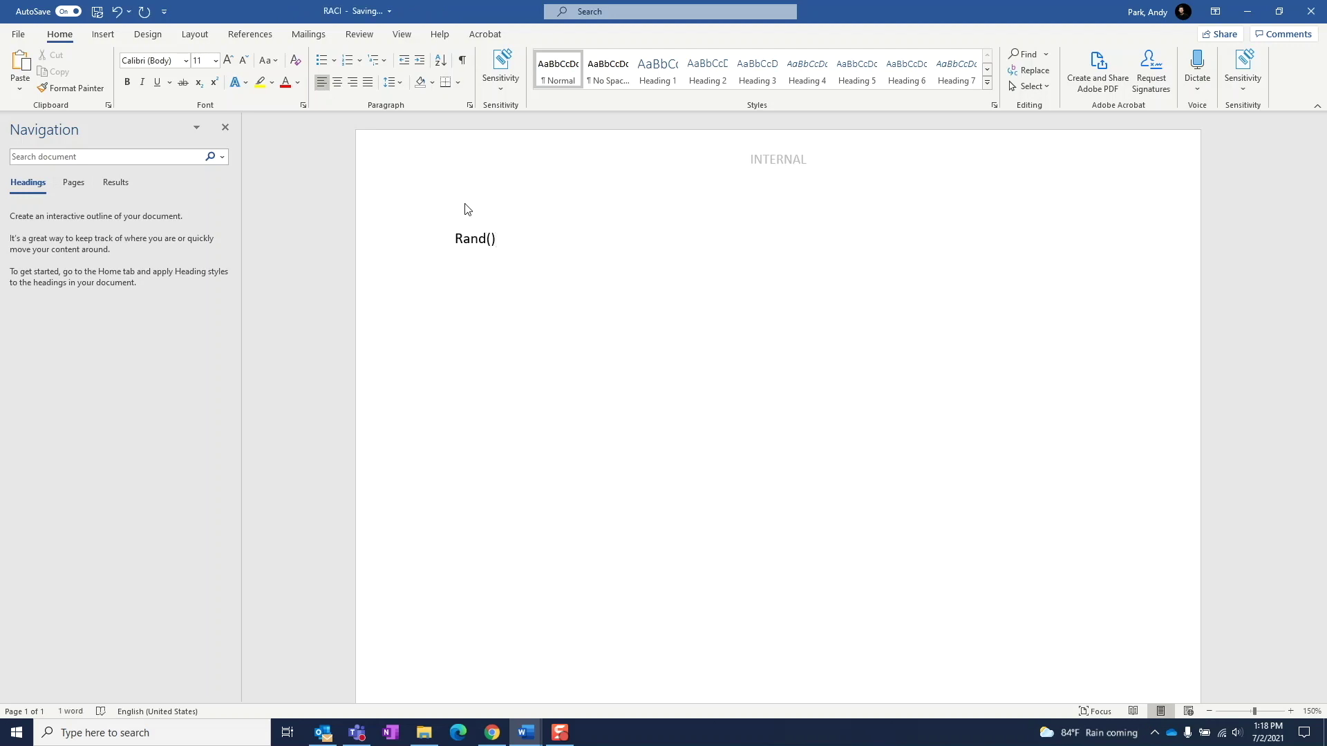
pyautogui.write(')')
pyautogui.press('Home')
pyautogui.write('=')
pyautogui.press('Return')
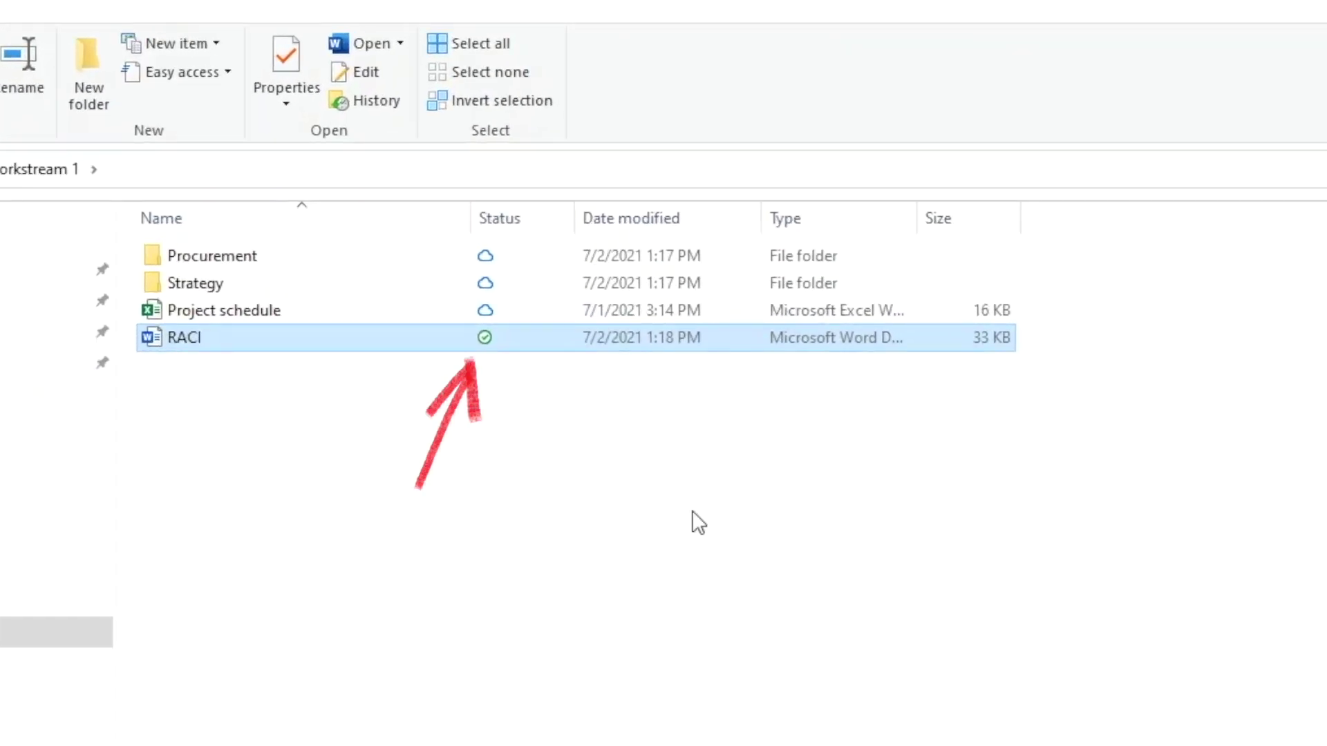
# Deselect RACI in File Explorer to confirm it shows as synced, 33 KB, modified 7/2/2021 1:18 PM
pyautogui.click(698, 524)
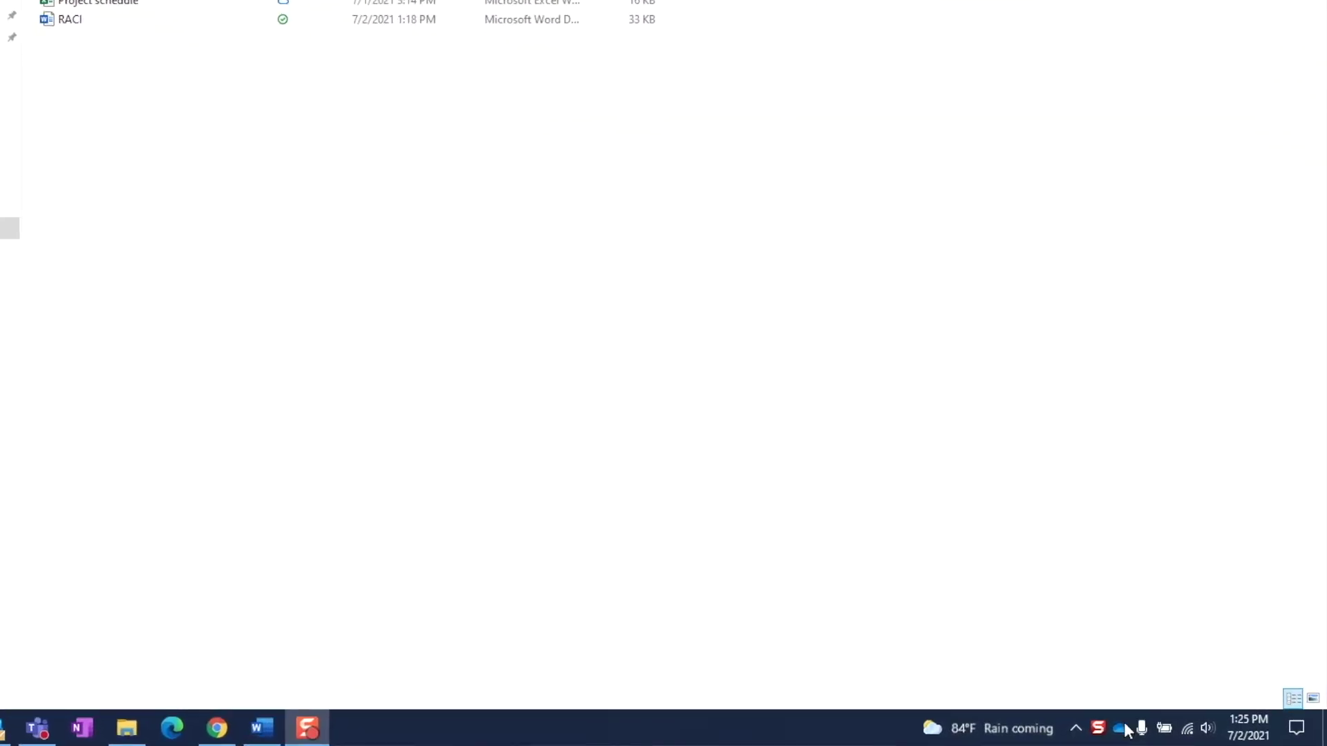
# Open OneDrive Settings from the tray icon and review the Settings and Account tabs' syncing locations
pyautogui.rightClick(1096, 728)
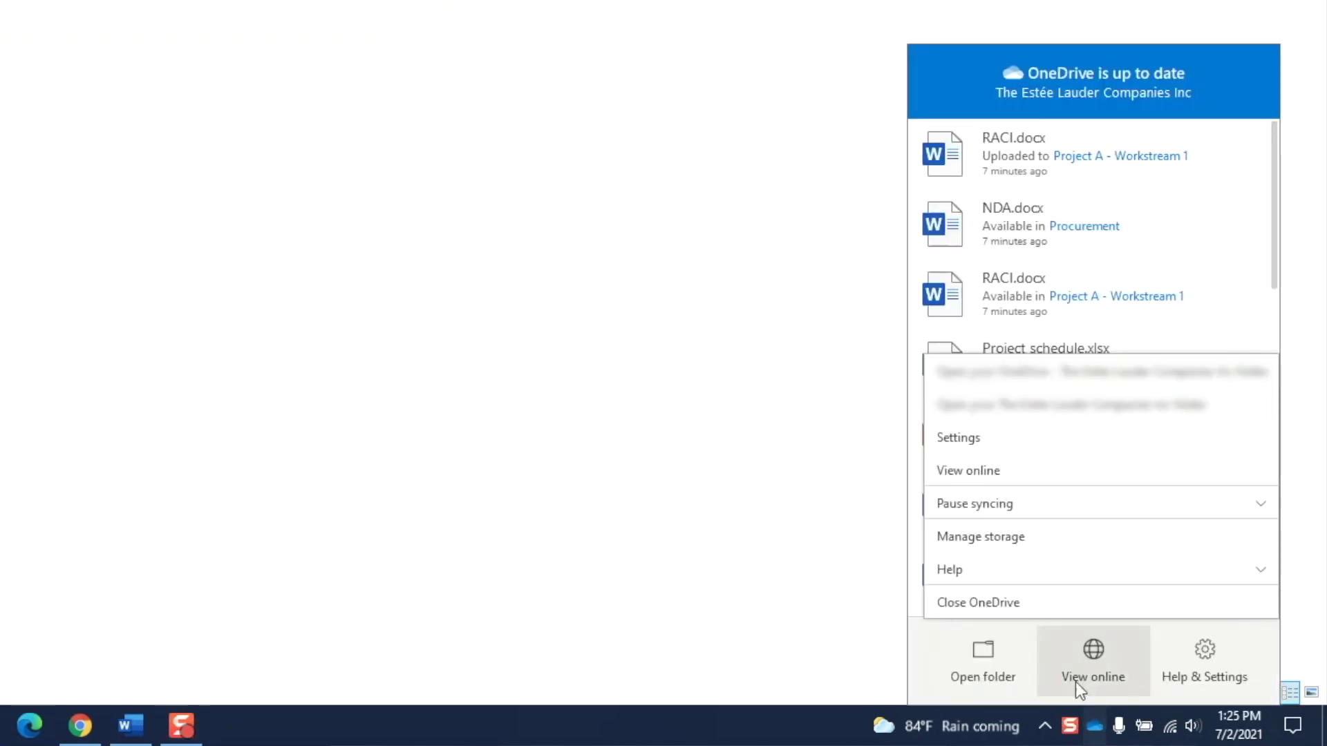
pyautogui.click(972, 438)
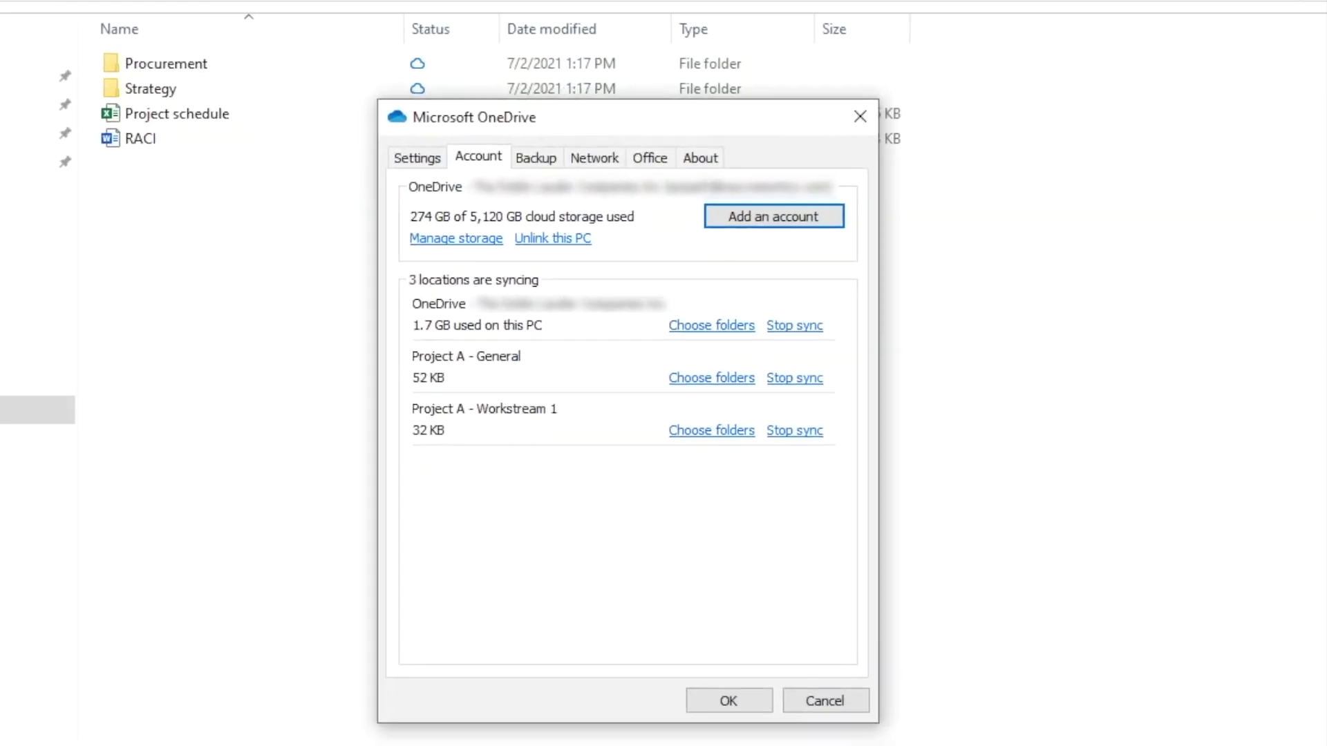
pyautogui.click(422, 159)
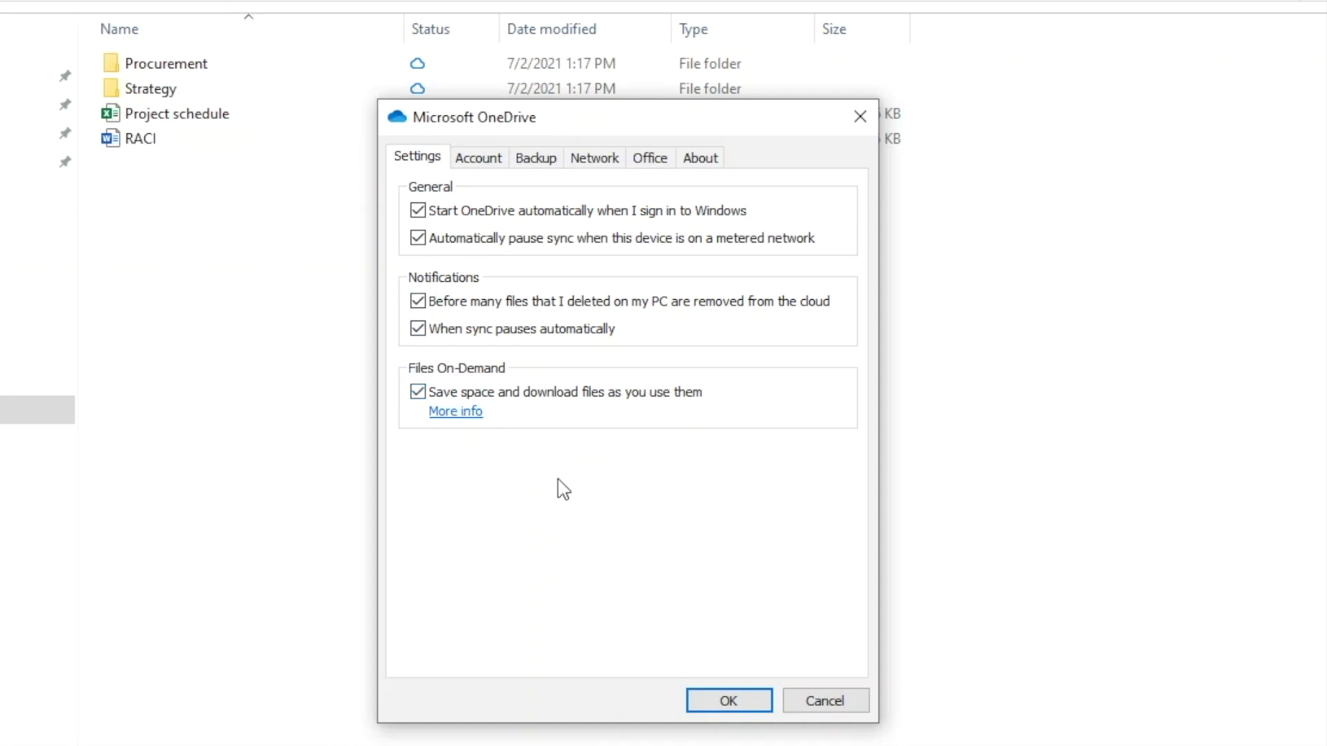
pyautogui.click(480, 161)
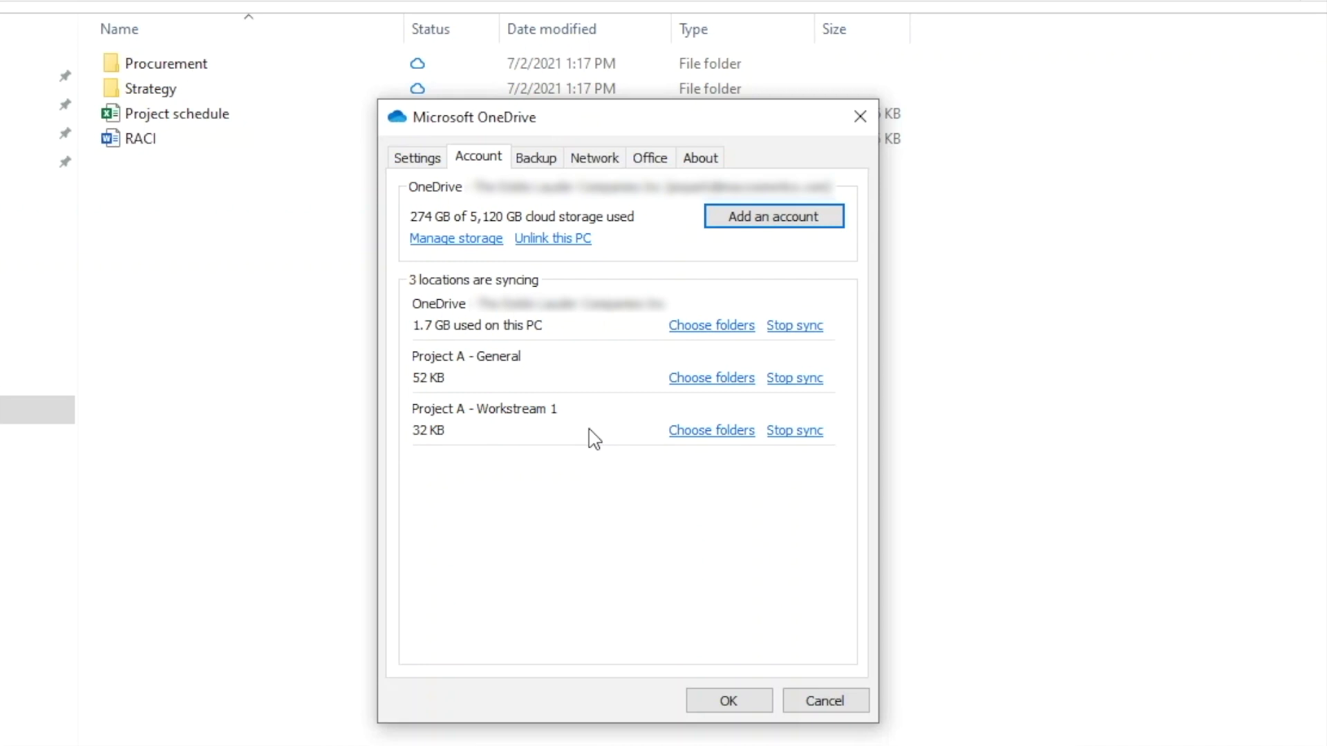
# Open Choose folders for Project A - Workstream 1 on the OneDrive Account tab
pyautogui.click(698, 430)
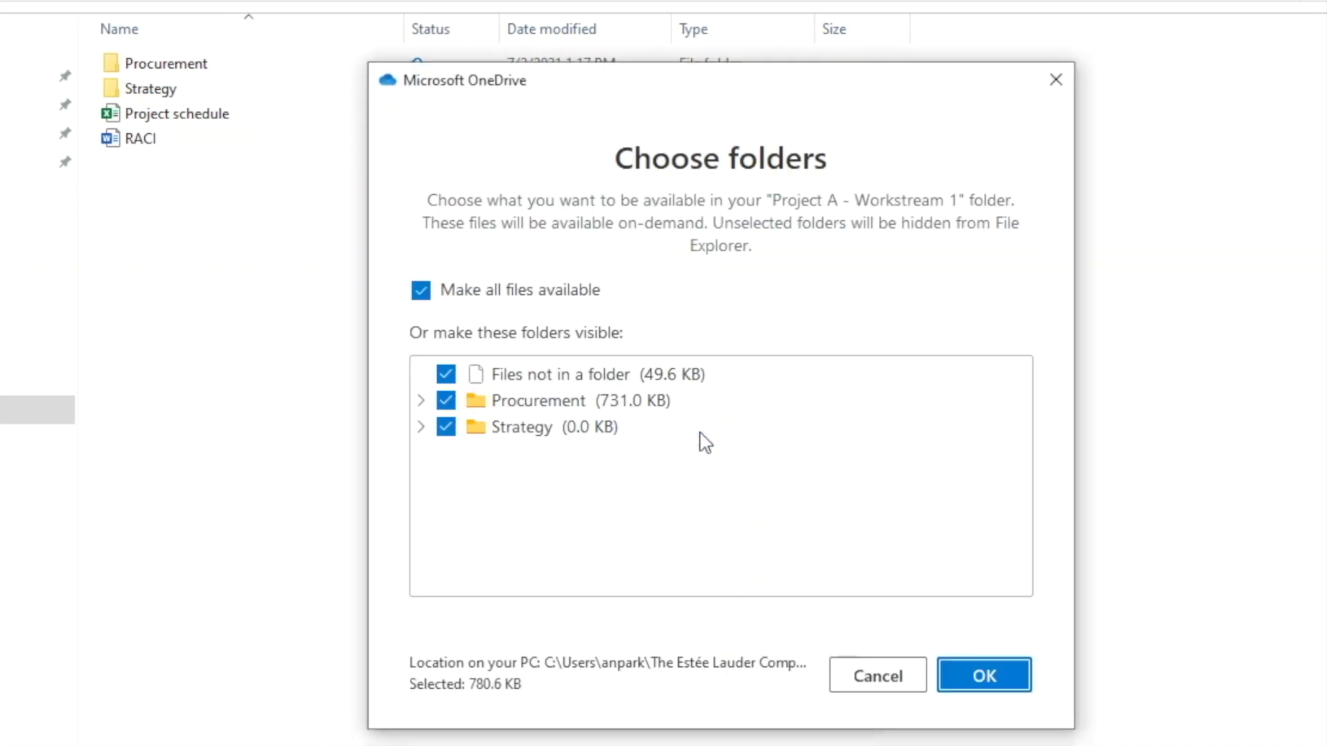